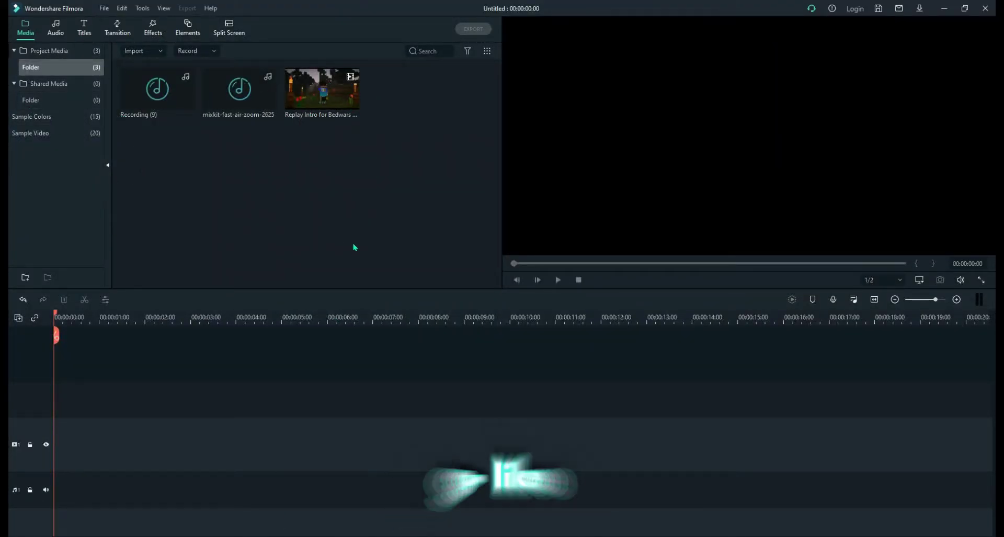
click(105, 8)
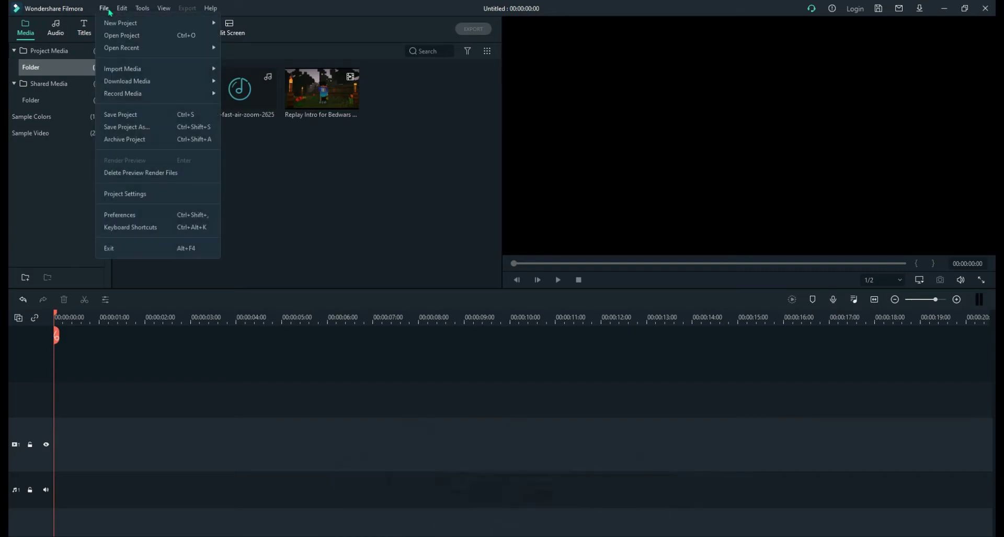
mouse_move(116, 22)
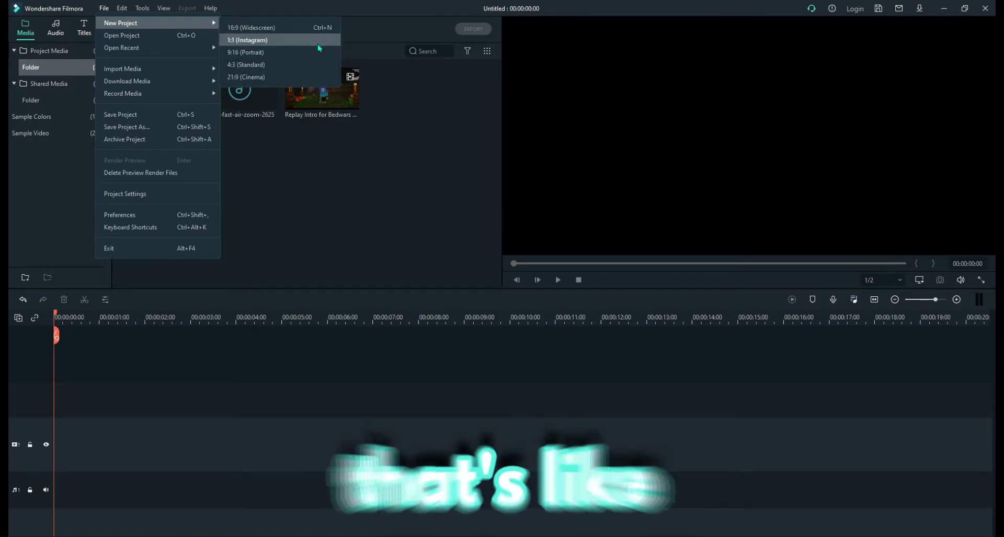
click(298, 220)
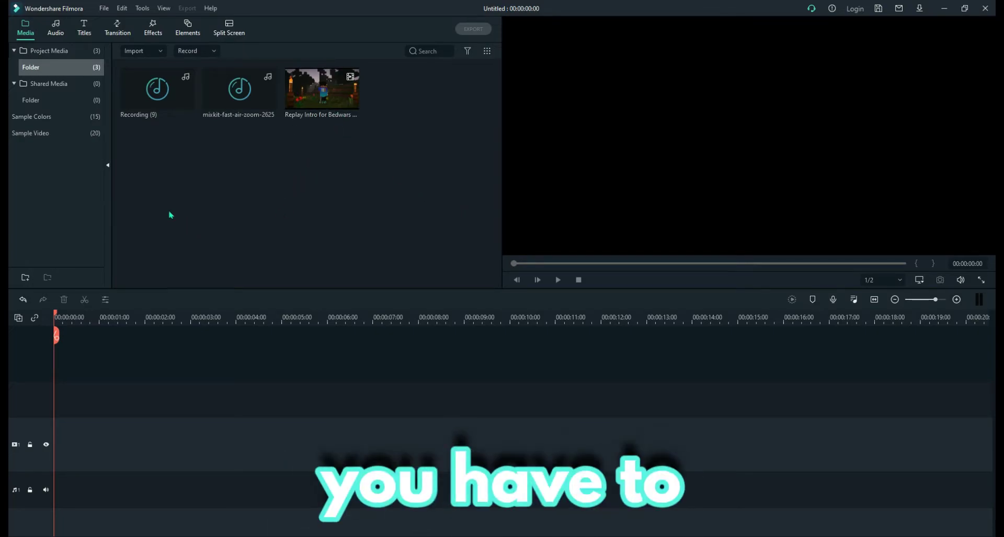
drag(156, 200, 500, 96)
drag(238, 189, 339, 73)
drag(177, 163, 345, 97)
drag(250, 148, 342, 81)
click(388, 181)
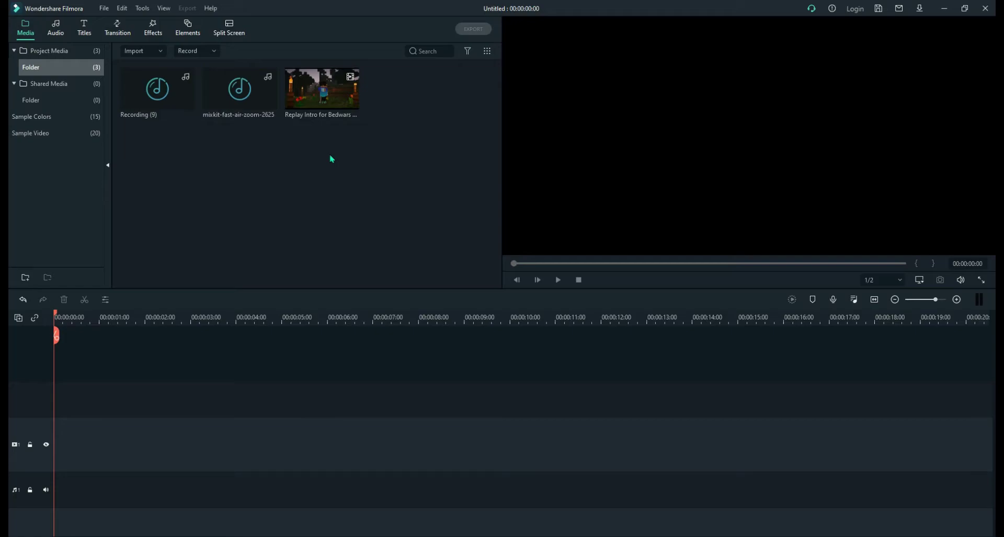
Place the Replay Intro for Bedwars video at the start of the video track, and cut off and delete its opening up to 00:00:05:07
drag(317, 101, 41, 459)
click(429, 287)
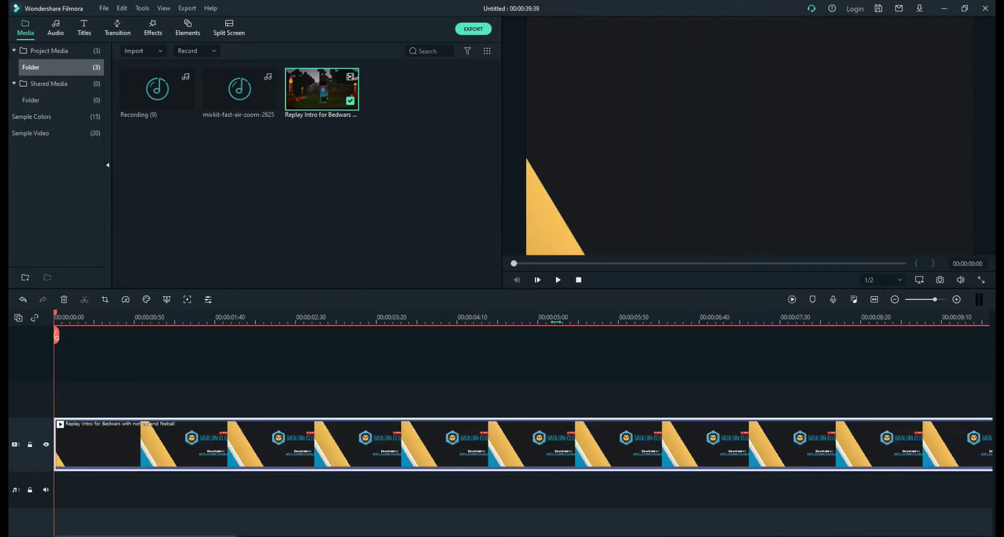
drag(555, 322, 119, 311)
click(130, 312)
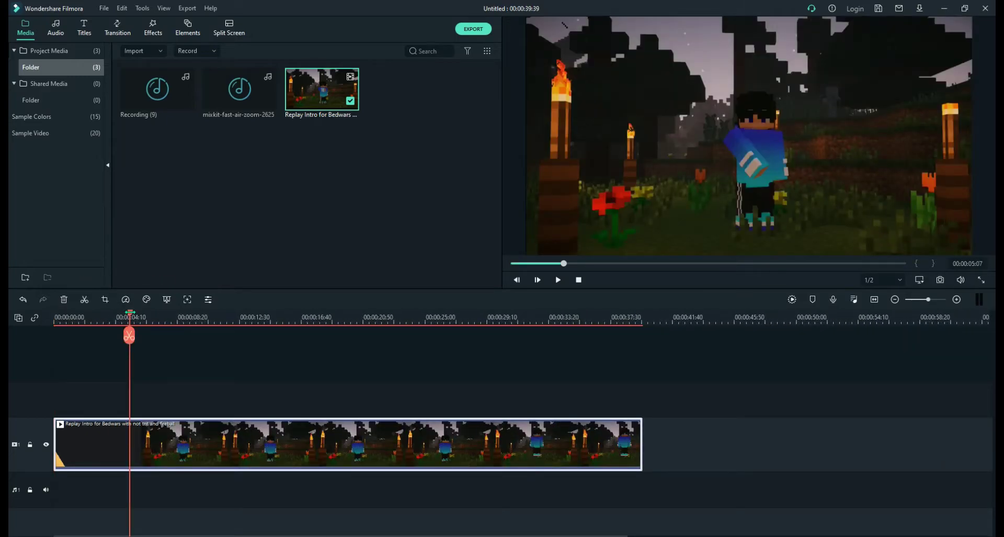
click(129, 334)
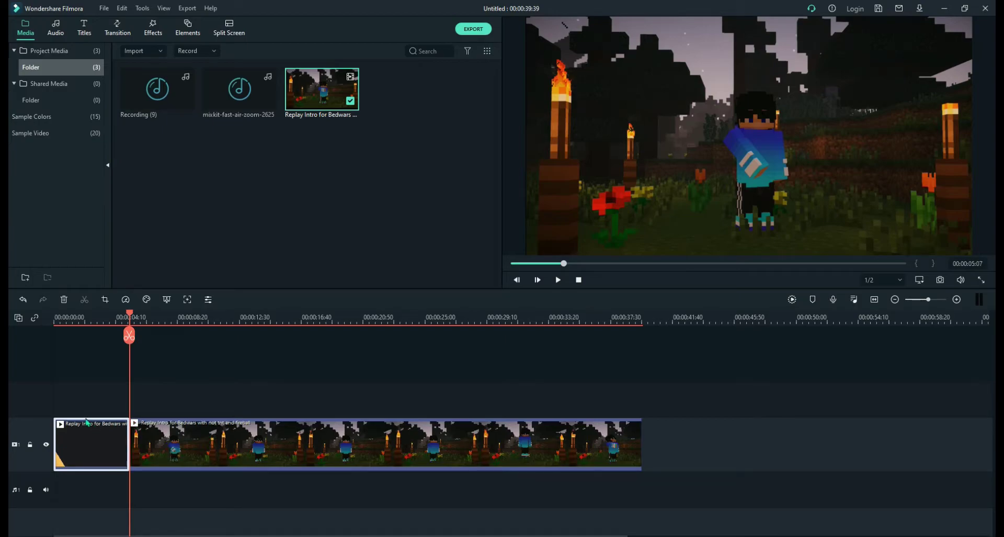
key(Delete)
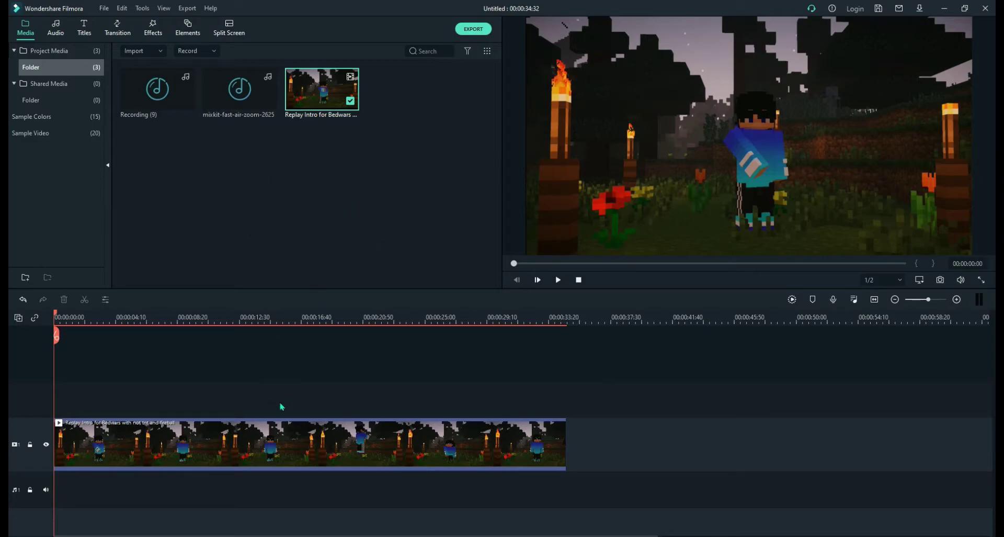
Place the Recording (9) audio at the start of the audio track beneath the replay video
drag(98, 321, 123, 311)
drag(254, 321, 75, 315)
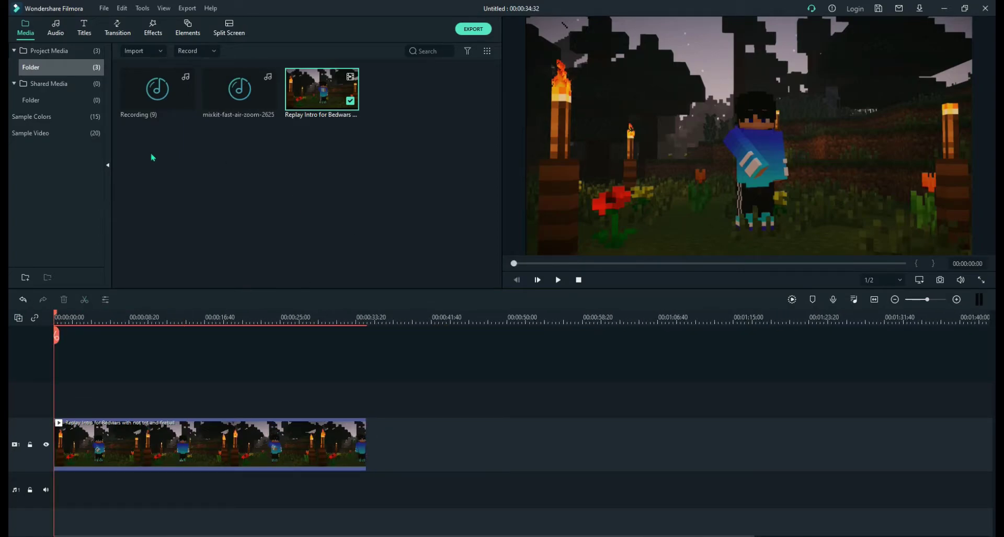
drag(157, 94, 43, 446)
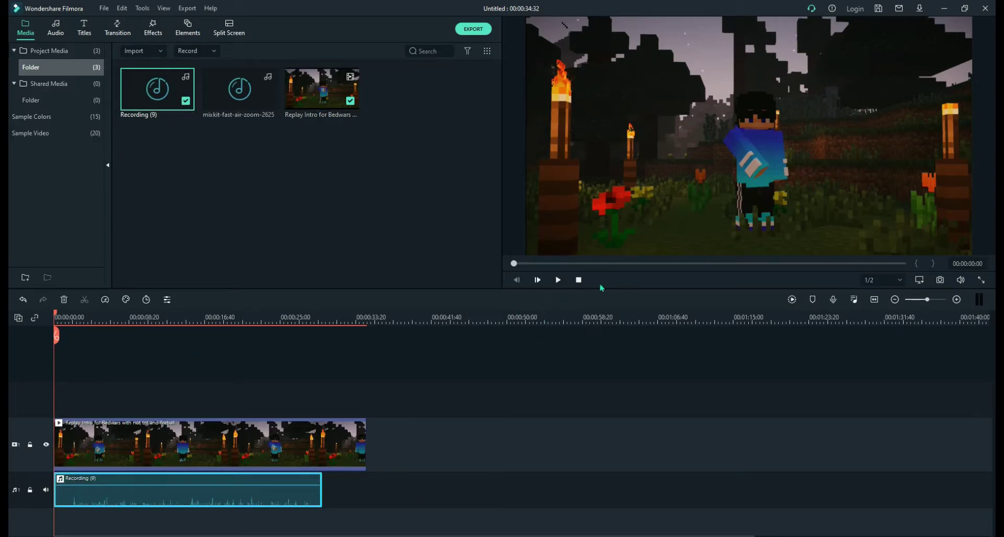
Find where the speech in Recording (9) begins, split the audio at 00:00:02:04 and delete the part before it
click(560, 282)
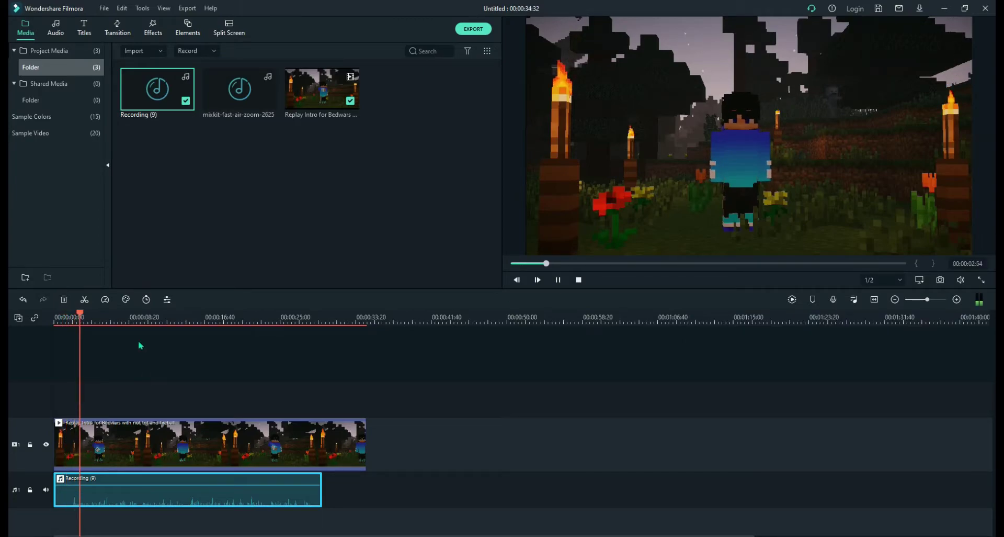
key(space)
drag(89, 318, 64, 317)
drag(68, 317, 328, 312)
drag(63, 334, 113, 335)
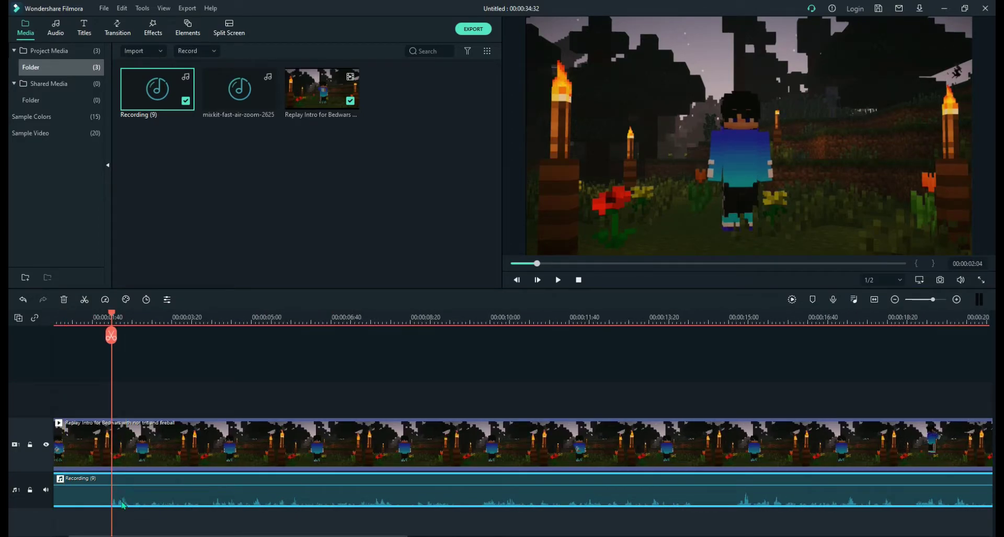
click(111, 335)
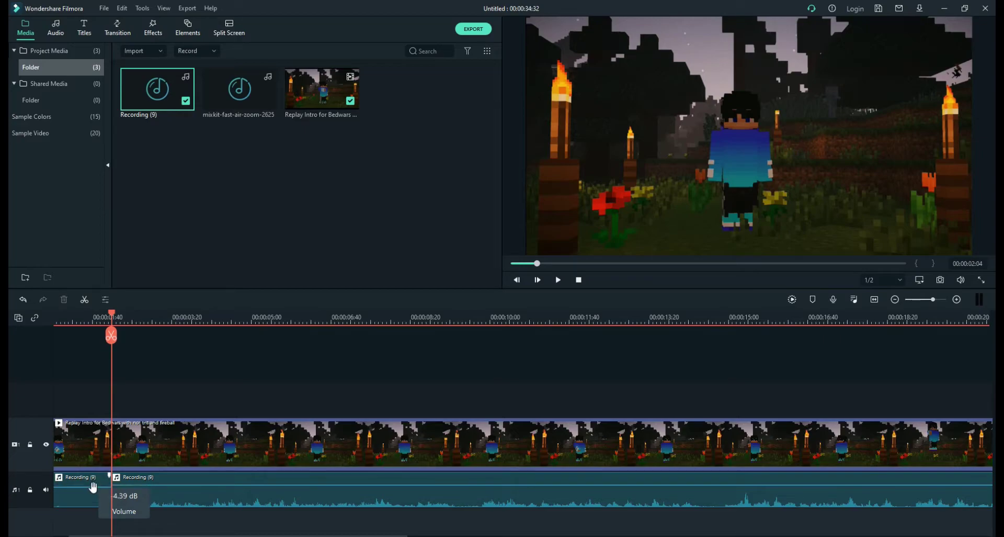
click(89, 504)
key(Delete)
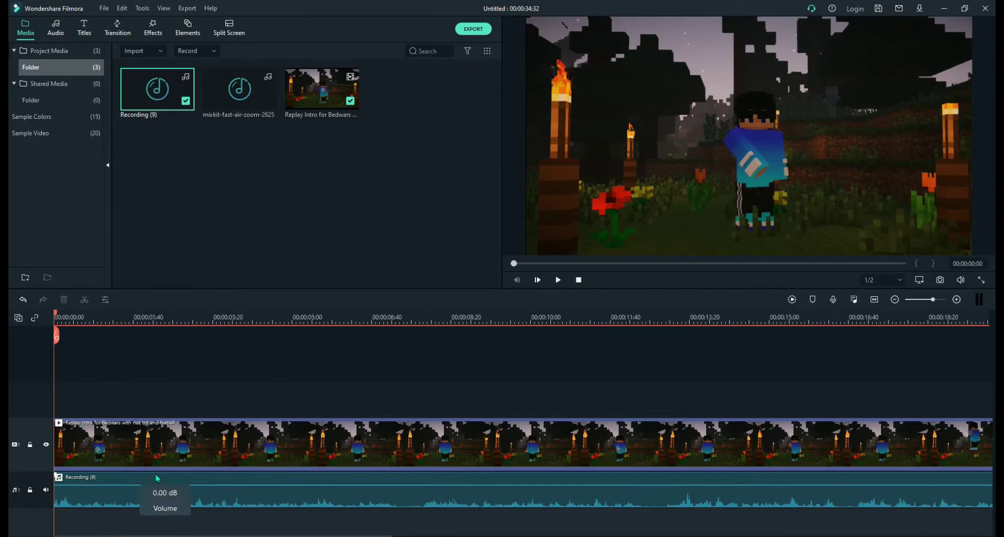
Select both the replay video and the recording and move them together about 6 seconds later on the timeline
drag(512, 313, 199, 324)
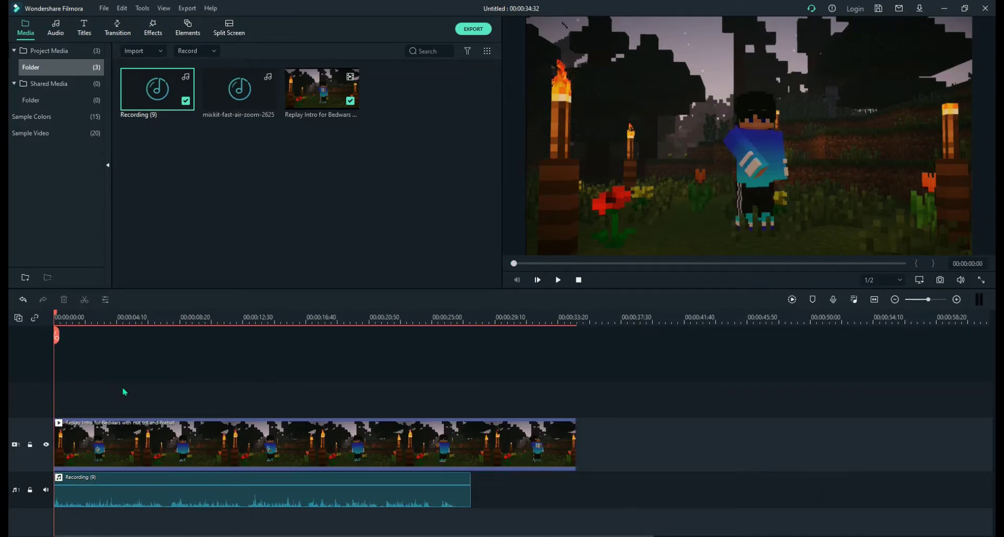
drag(132, 387, 117, 530)
drag(165, 453, 259, 453)
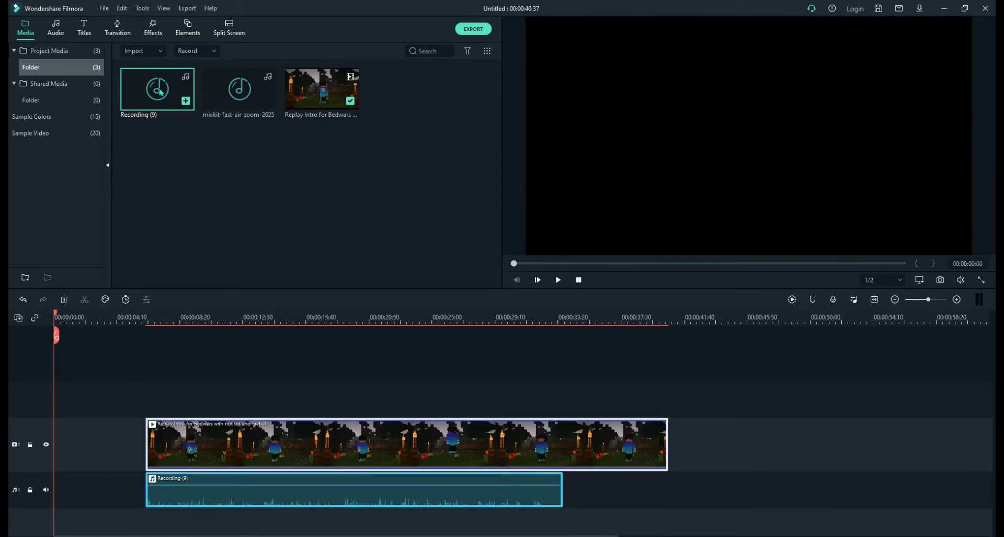
Insert the Default (black) title at the start of the video track and delete the gap between it and the replay video
click(83, 35)
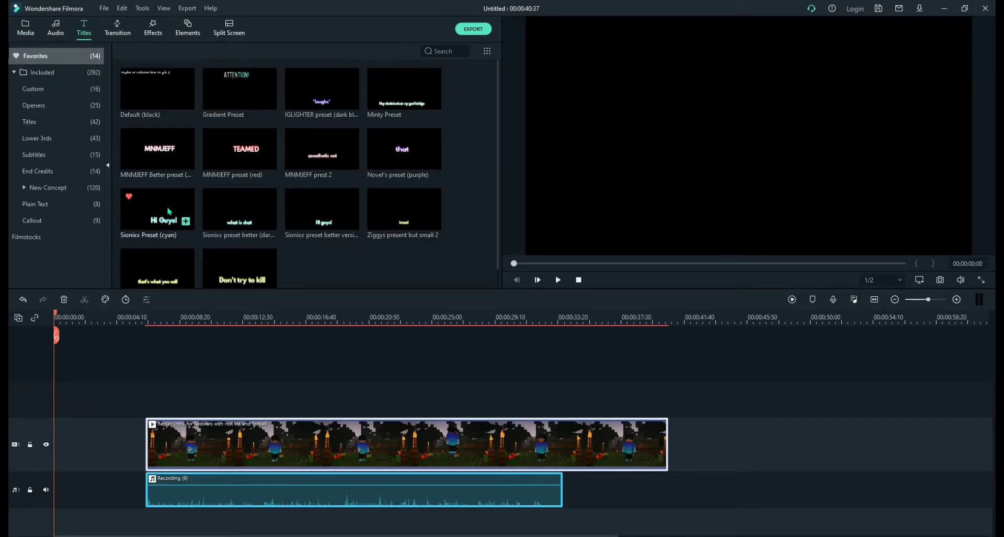
drag(163, 108, 65, 439)
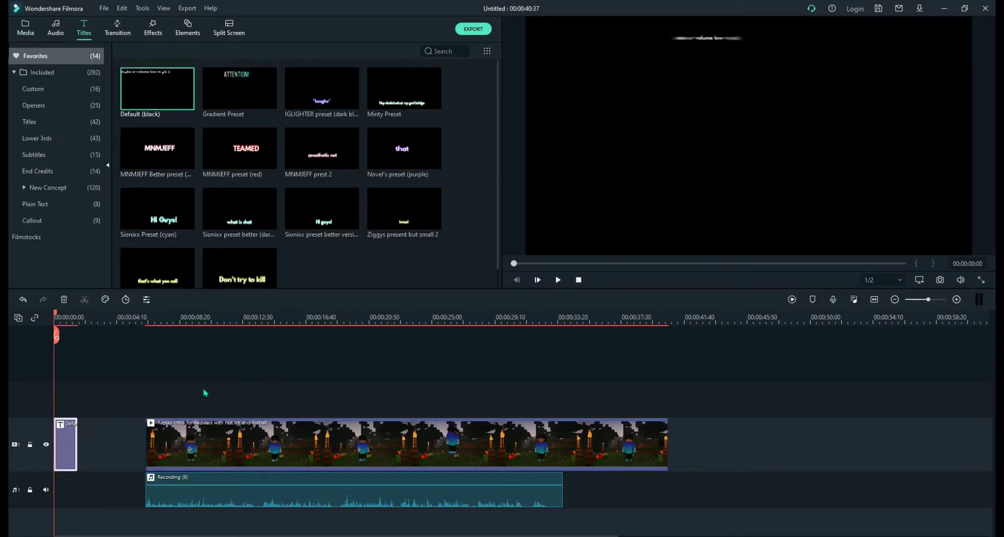
click(28, 37)
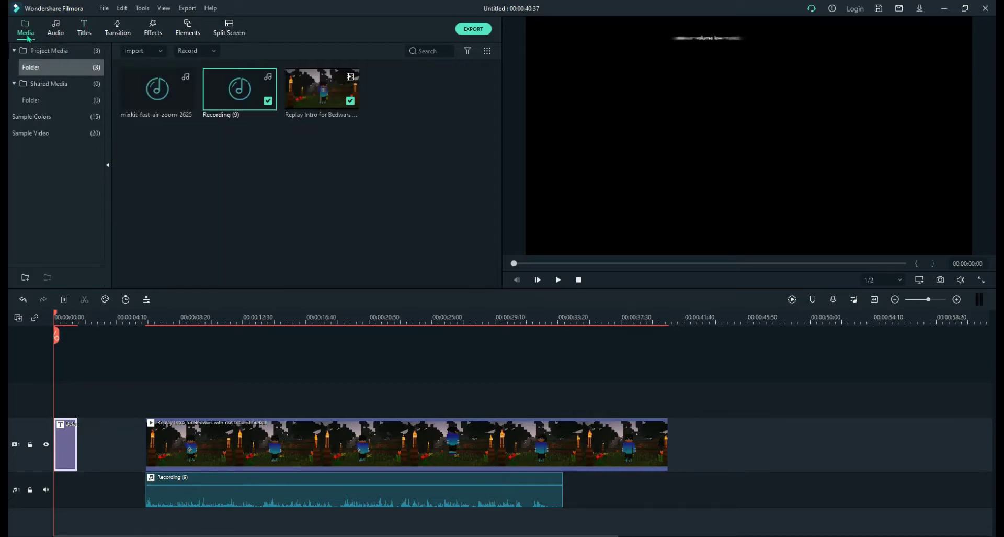
click(111, 449)
key(Delete)
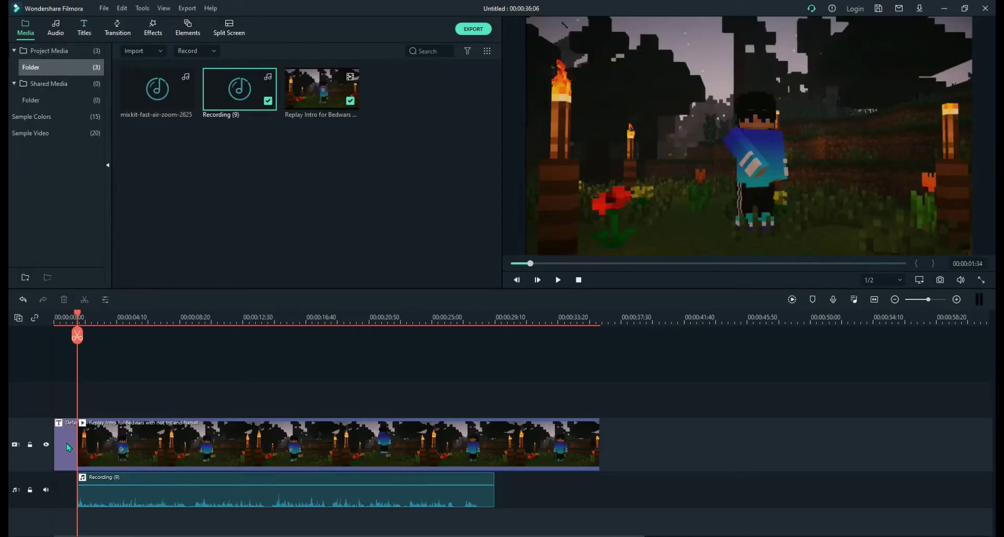
Clear all the text from the Default (black) title so it serves as a blank black clip
double_click(64, 451)
click(315, 138)
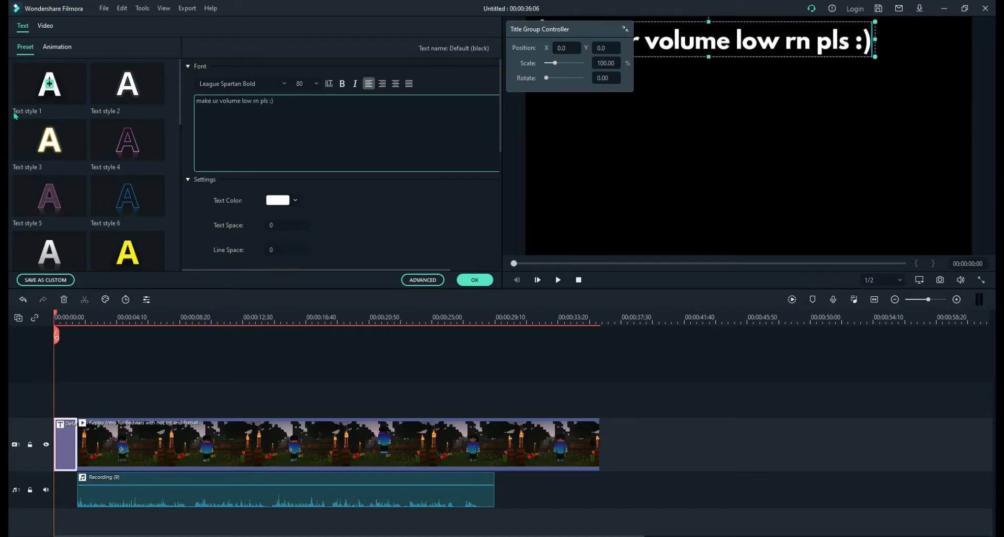
key(BackSpace)
key(BackSpace)
key(BackSpace)
key(BackSpace)
key(BackSpace)
key(BackSpace)
key(BackSpace)
key(BackSpace)
key(BackSpace)
key(BackSpace)
key(BackSpace)
key(BackSpace)
key(BackSpace)
key(BackSpace)
key(BackSpace)
key(BackSpace)
key(BackSpace)
key(BackSpace)
key(BackSpace)
key(BackSpace)
key(BackSpace)
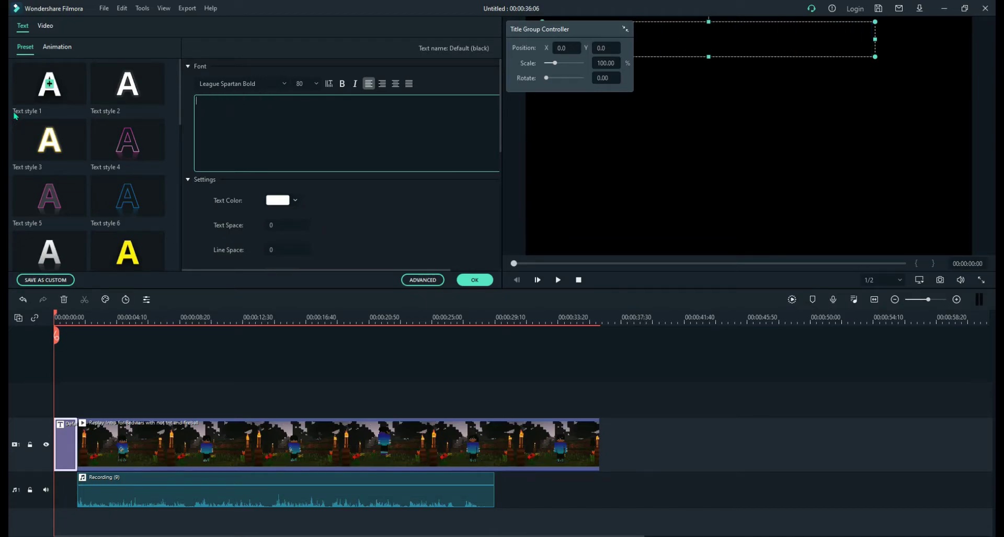
click(474, 280)
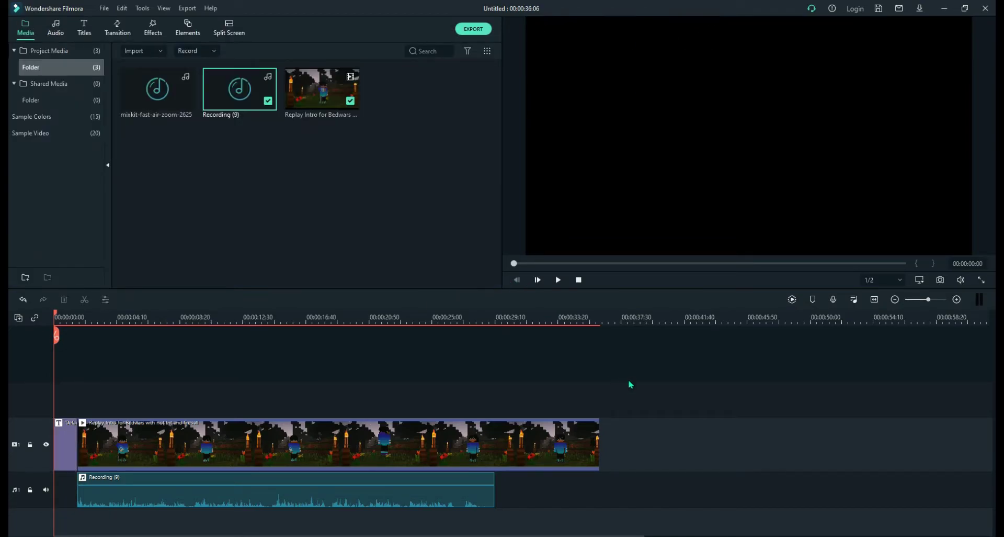
Add the Warp Zoom 3 transition between the blank title and the replay video, and preview it
click(118, 28)
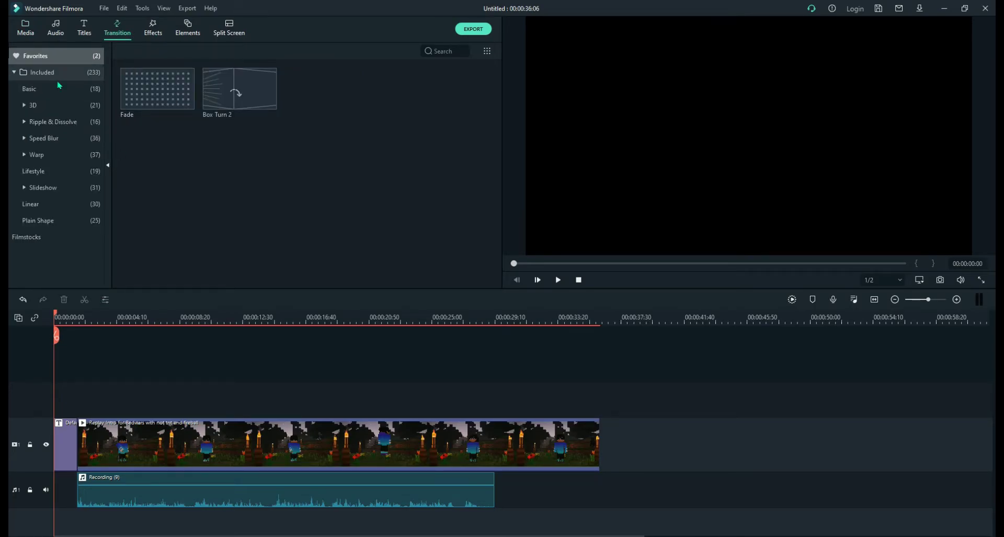
click(52, 75)
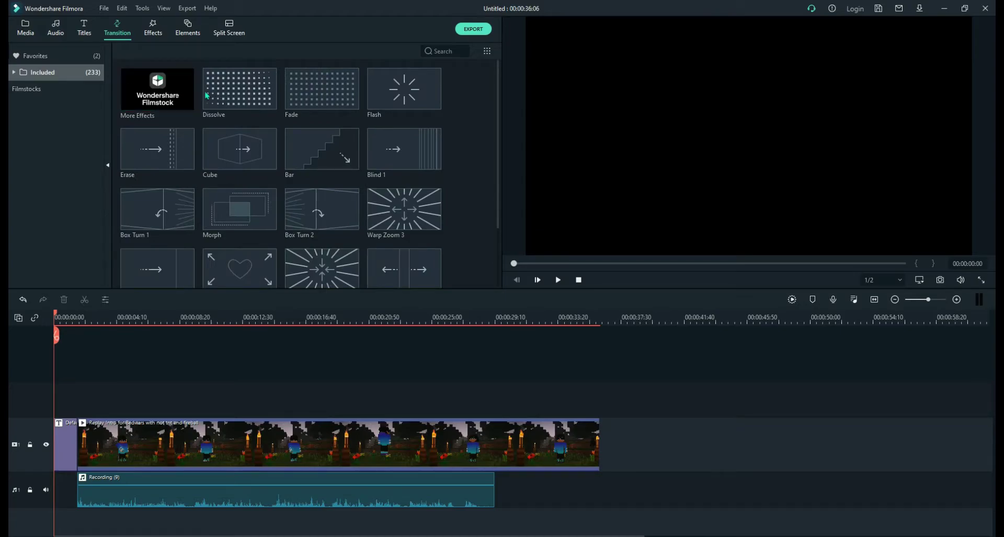
drag(392, 214, 64, 439)
click(556, 280)
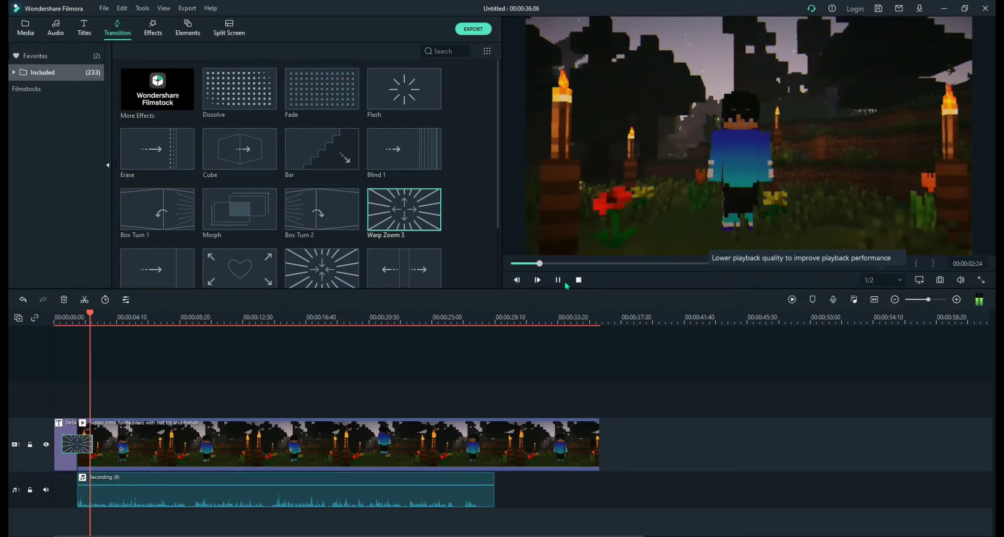
key(space)
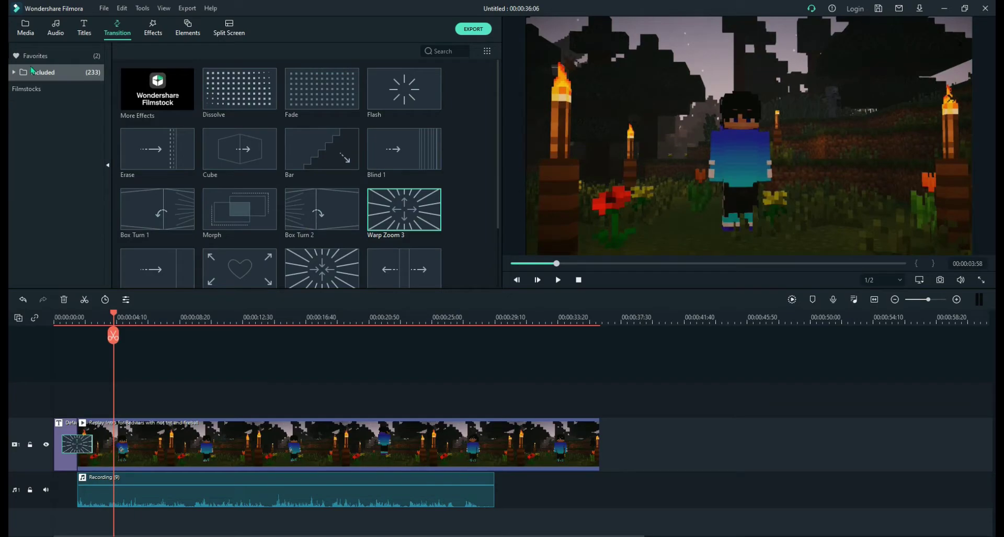
Place the mixkit-fast-air-zoom-2625 sound on a second audio track beneath the Warp Zoom 3 transition and play it back
click(25, 27)
mouse_move(147, 109)
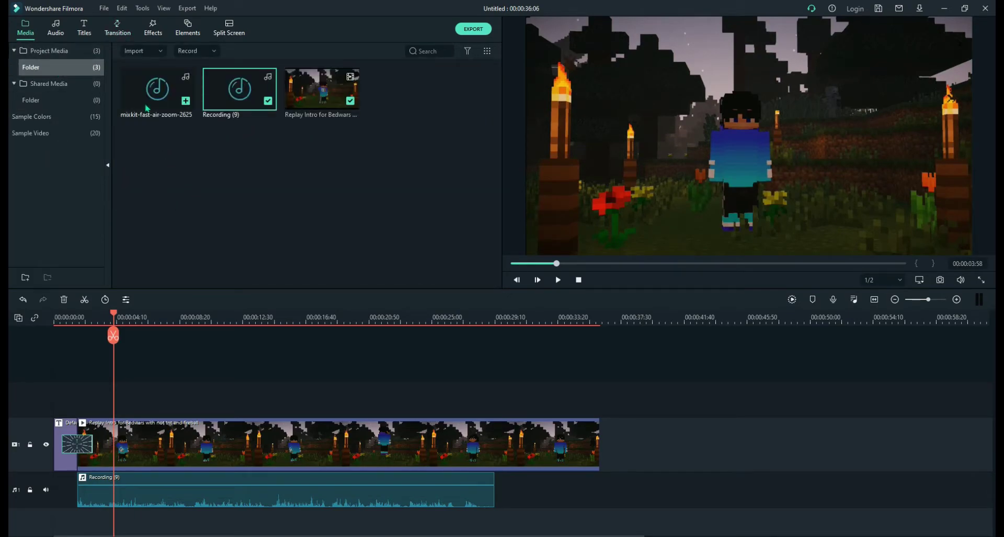
drag(146, 108, 71, 525)
click(62, 317)
click(558, 280)
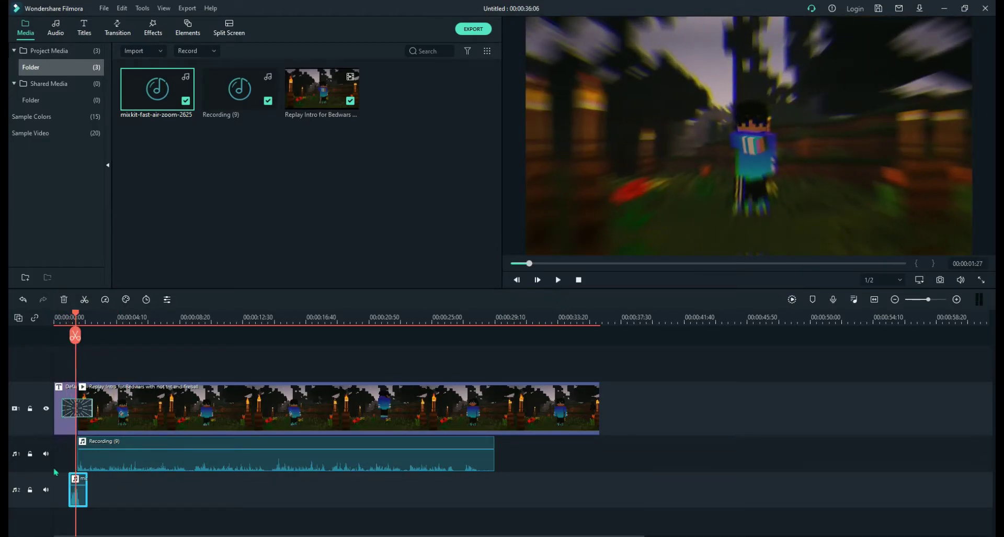
Set the air zoom sound's pitch to -12.00 and its volume to -17.52 dB, and preview it with the transition
double_click(77, 495)
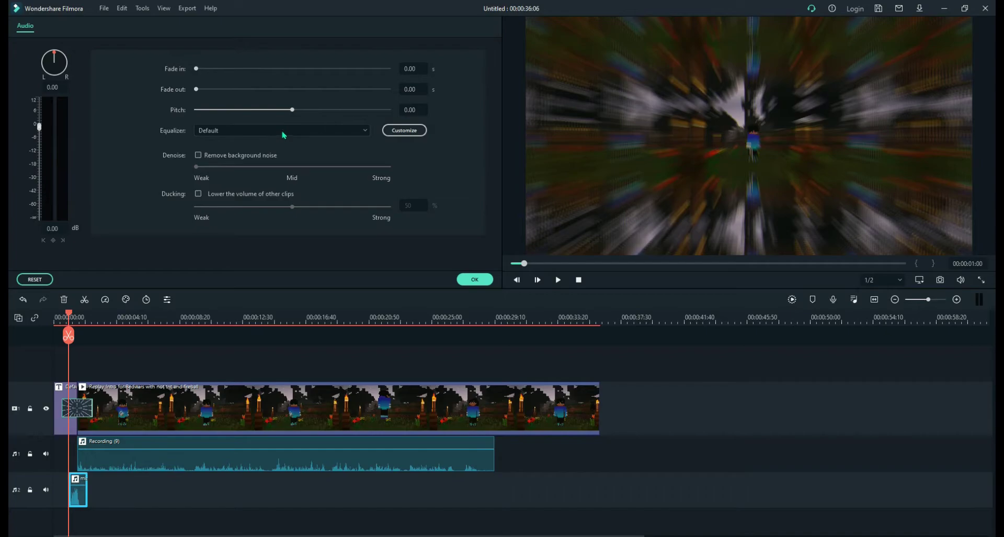
drag(246, 115, 133, 116)
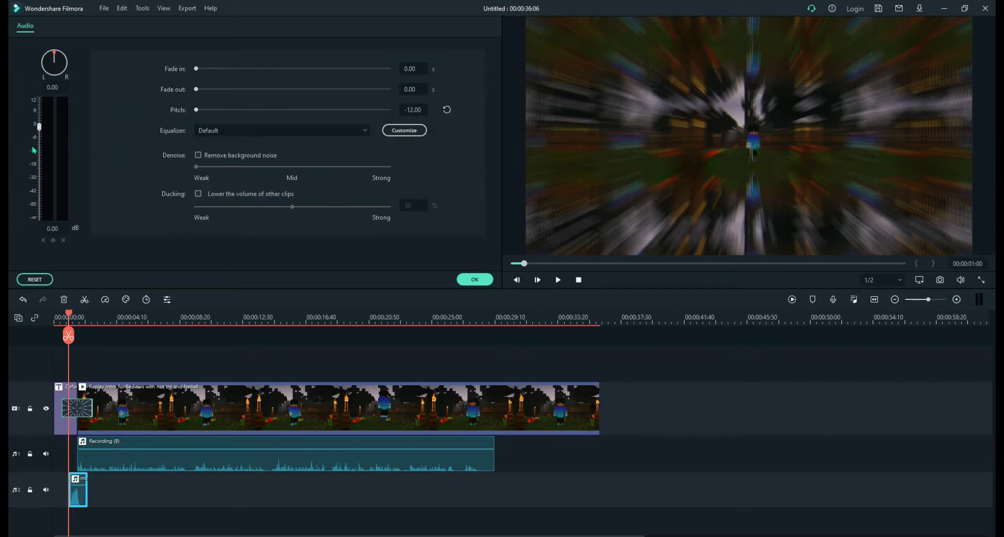
drag(42, 156, 39, 165)
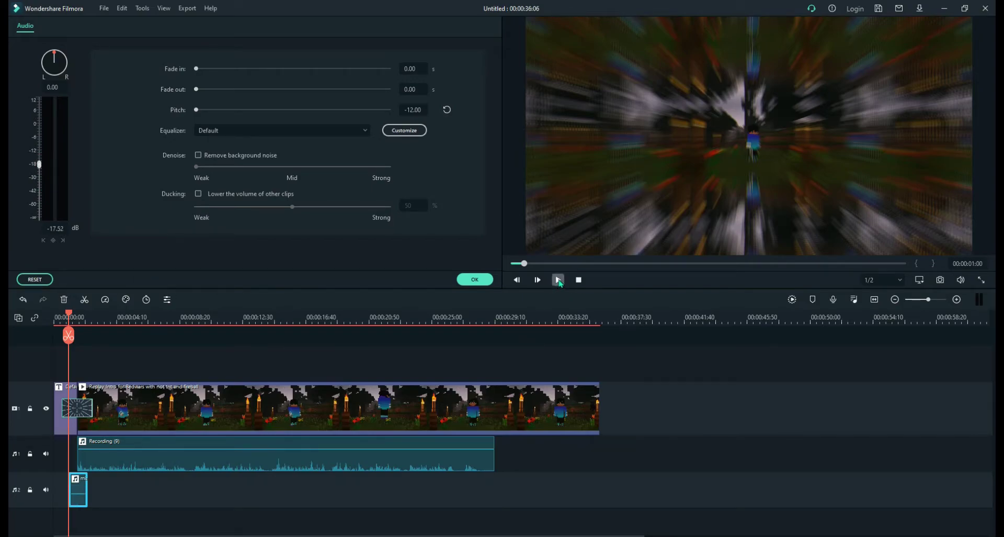
click(558, 280)
click(558, 280)
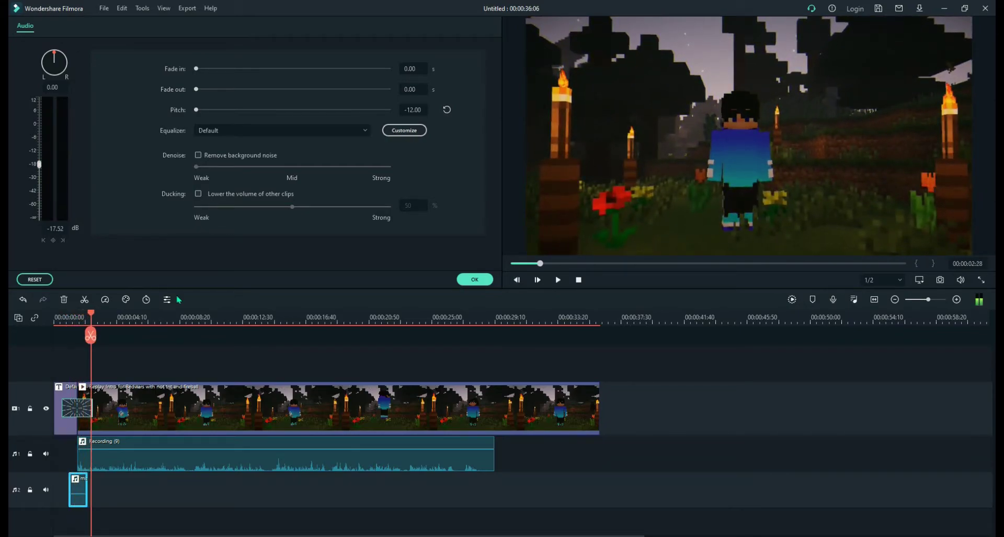
drag(91, 323, 56, 320)
click(558, 280)
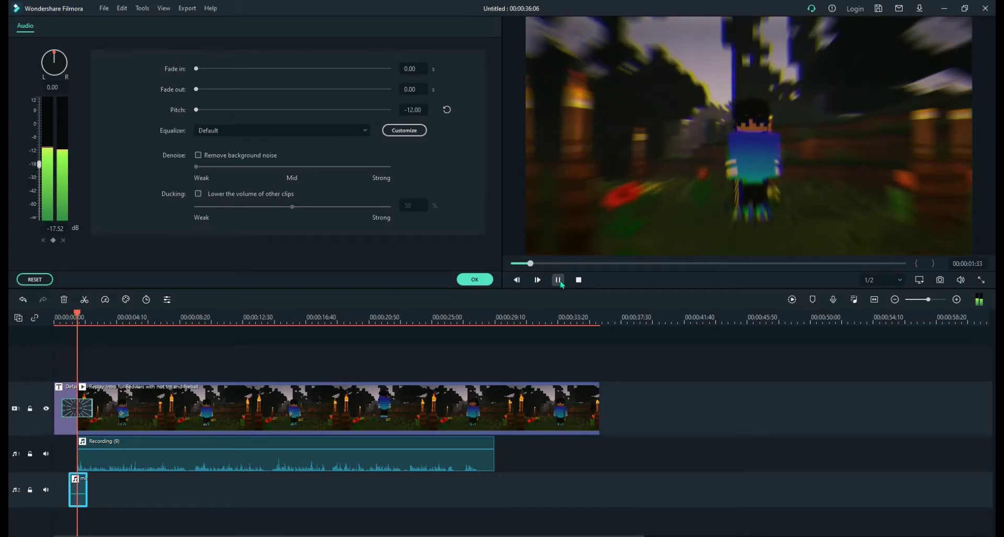
Raise the volume of the voice recording to 12.00 dB and play back part of it
drag(114, 449, 130, 447)
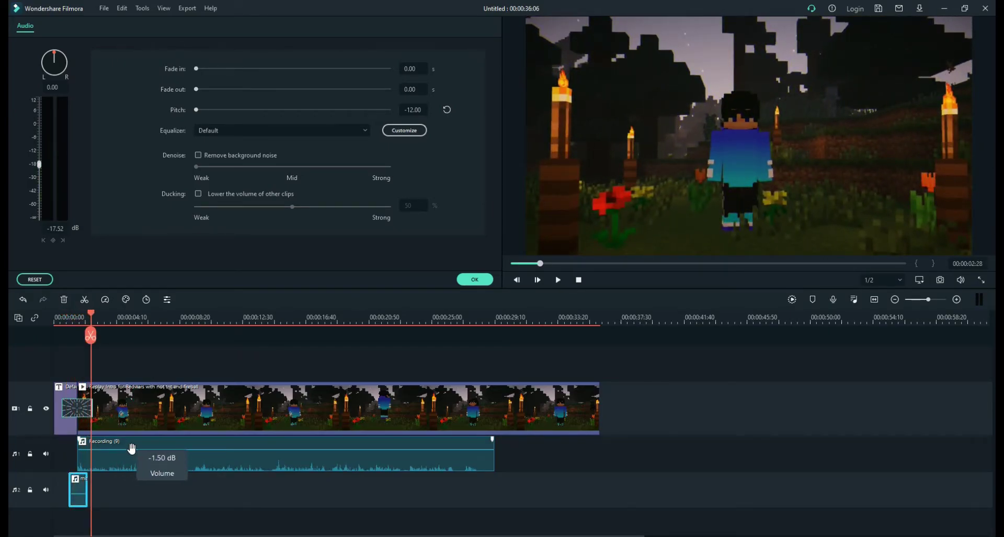
click(136, 466)
drag(40, 127, 39, 100)
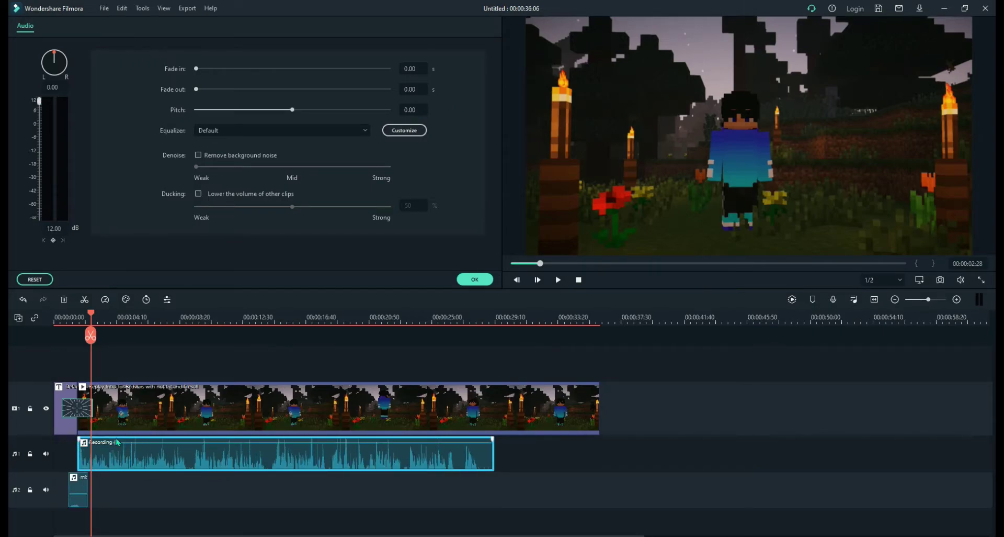
click(558, 280)
click(558, 280)
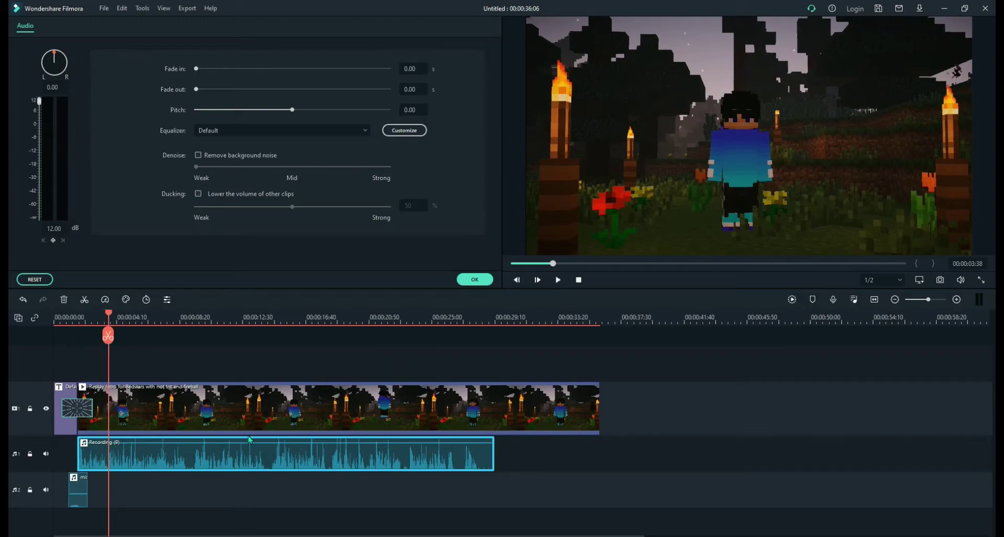
Move the voice recording so it starts at the end of the zoom transition, and preview the timing from the beginning
drag(103, 460, 118, 455)
click(100, 324)
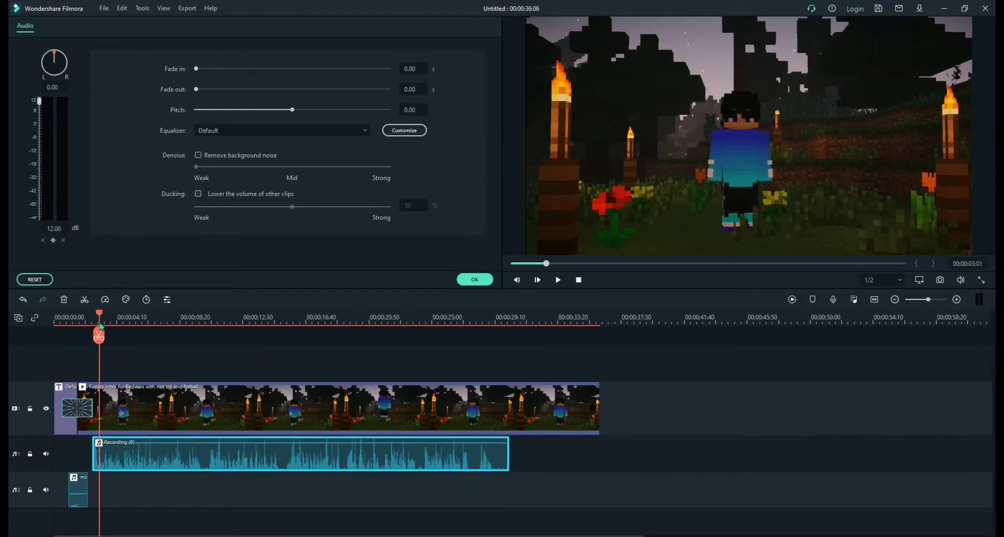
click(74, 324)
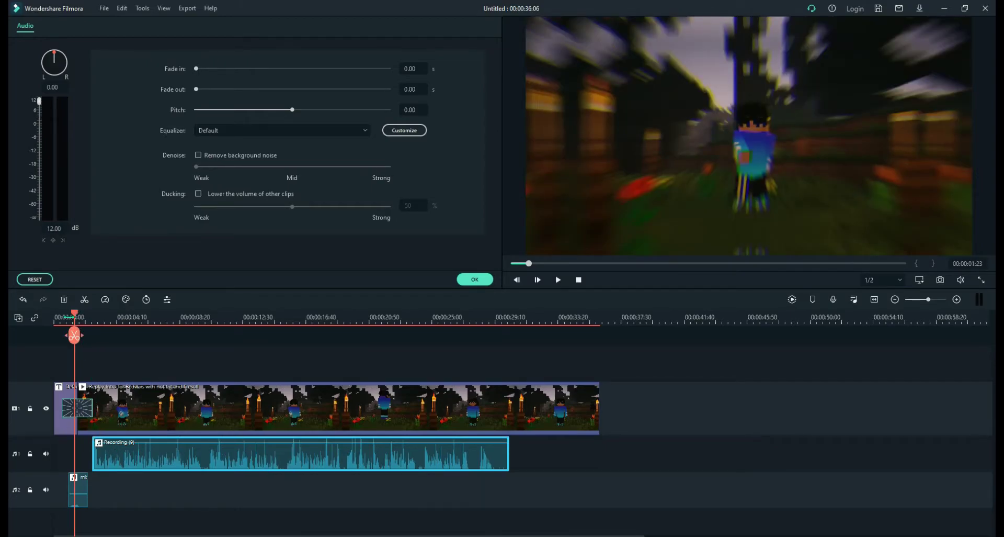
drag(74, 334, 56, 321)
click(558, 280)
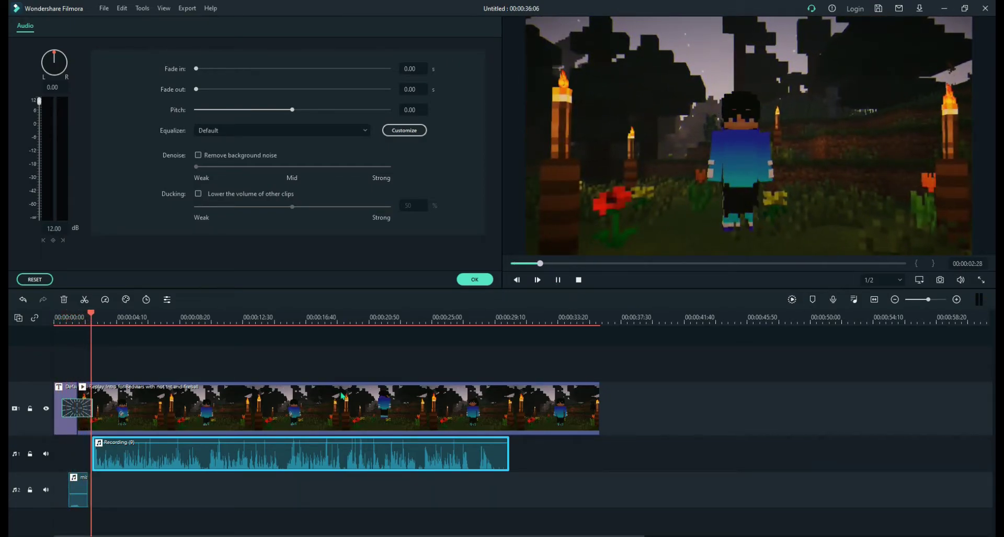
click(558, 279)
Shift the voice recording slightly earlier to overlap the end of the transition, preview it from the start, and close the audio settings
drag(112, 455, 107, 461)
key(Home)
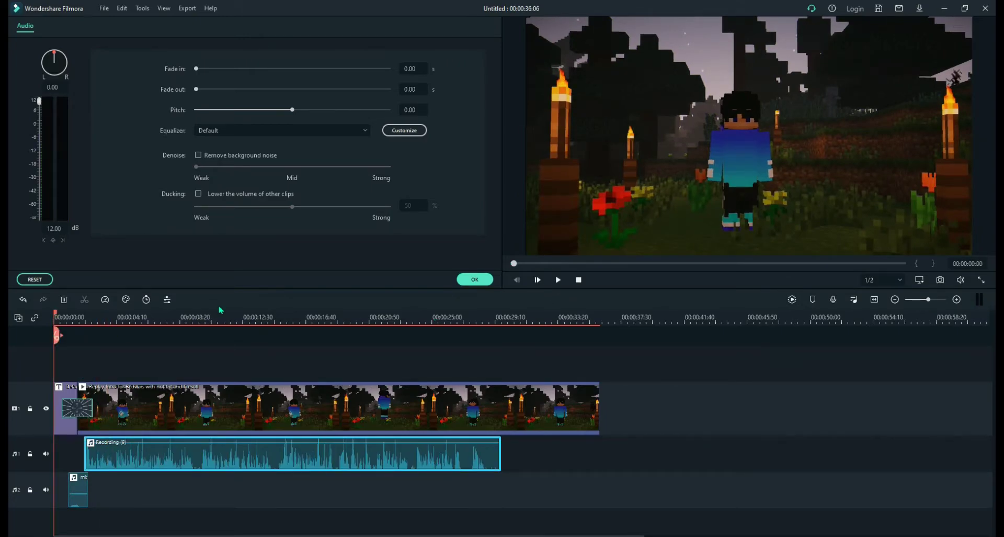
click(558, 280)
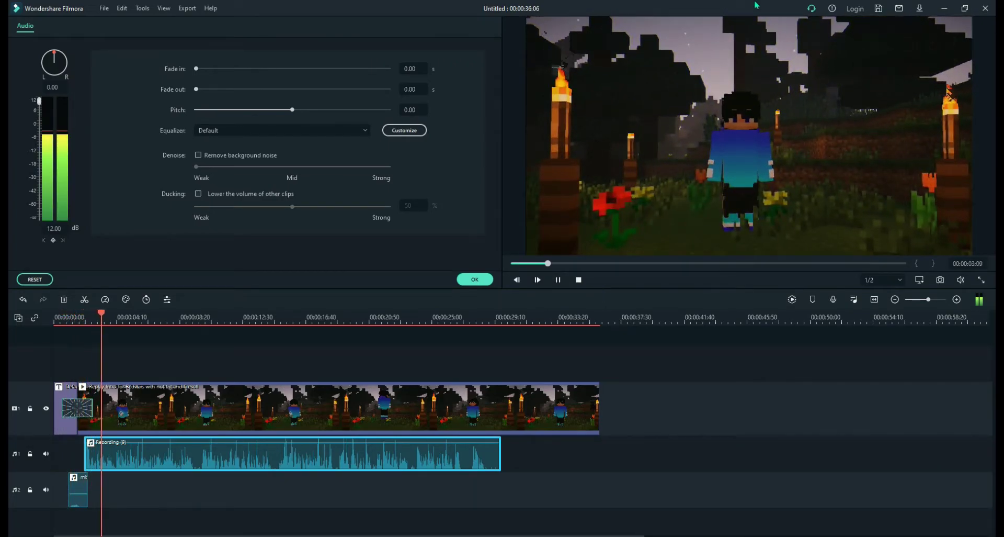
click(557, 279)
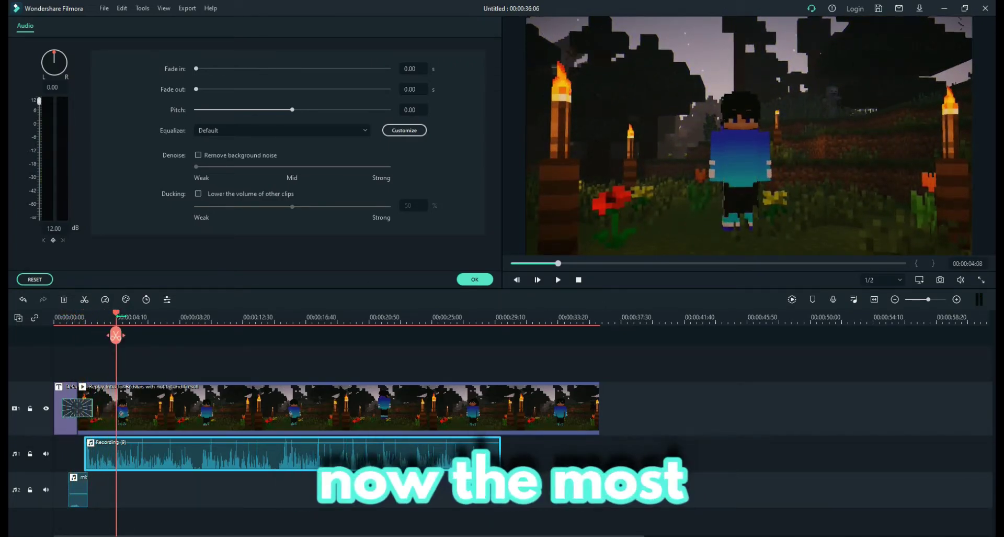
drag(112, 322, 255, 321)
click(481, 275)
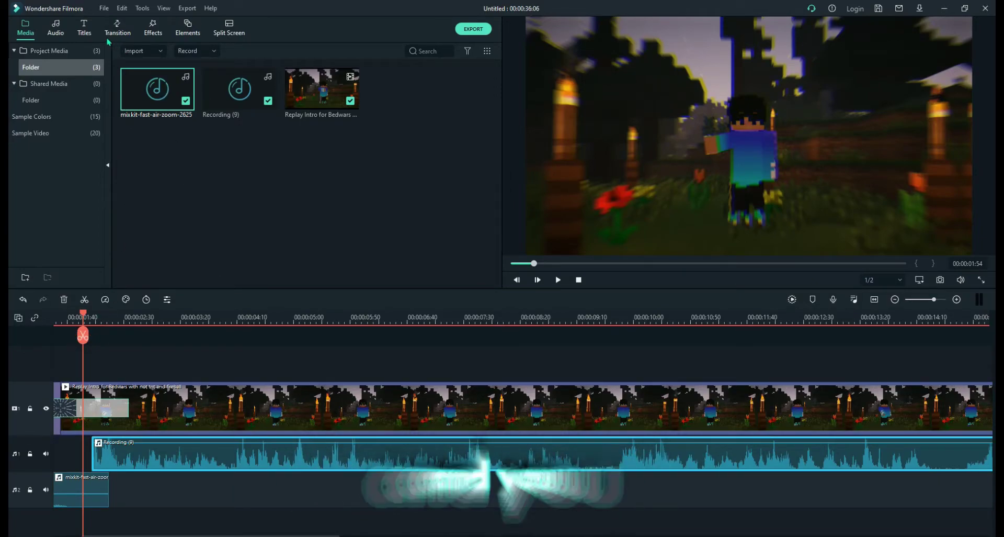
Examine the favorite title presets for the captions, especially the Sionixx and Ziggys presets
click(85, 30)
scroll(306, 177, down, 1)
scroll(304, 176, up, 1)
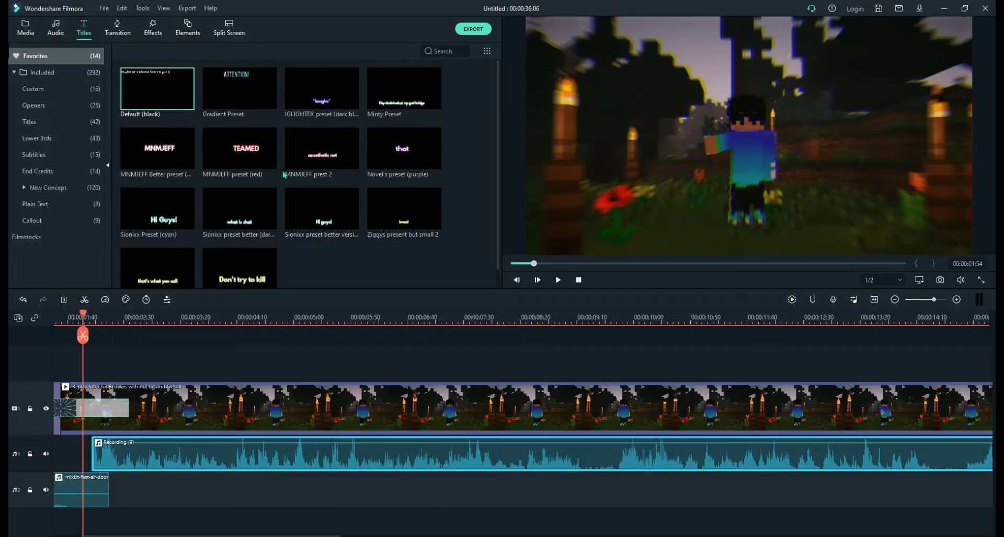
mouse_move(338, 221)
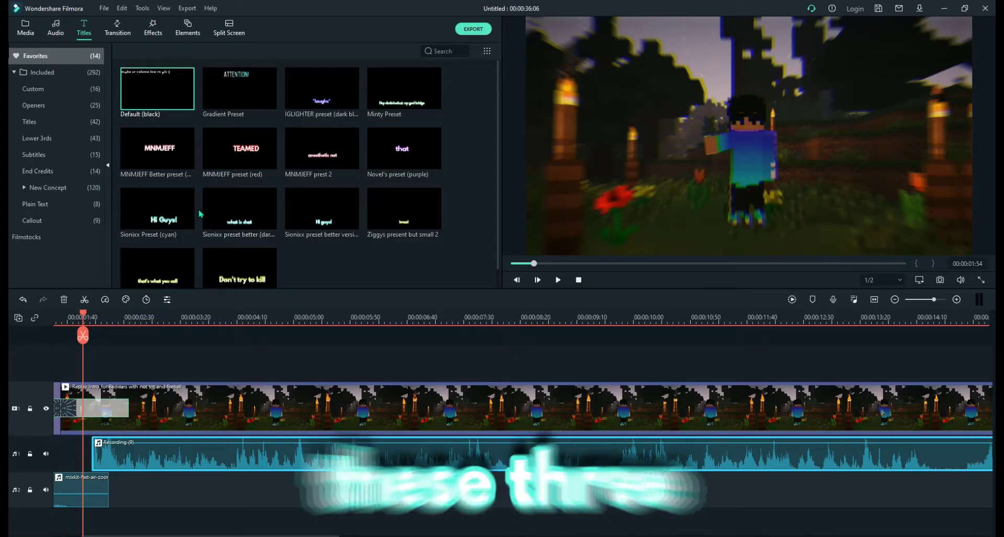
mouse_move(167, 222)
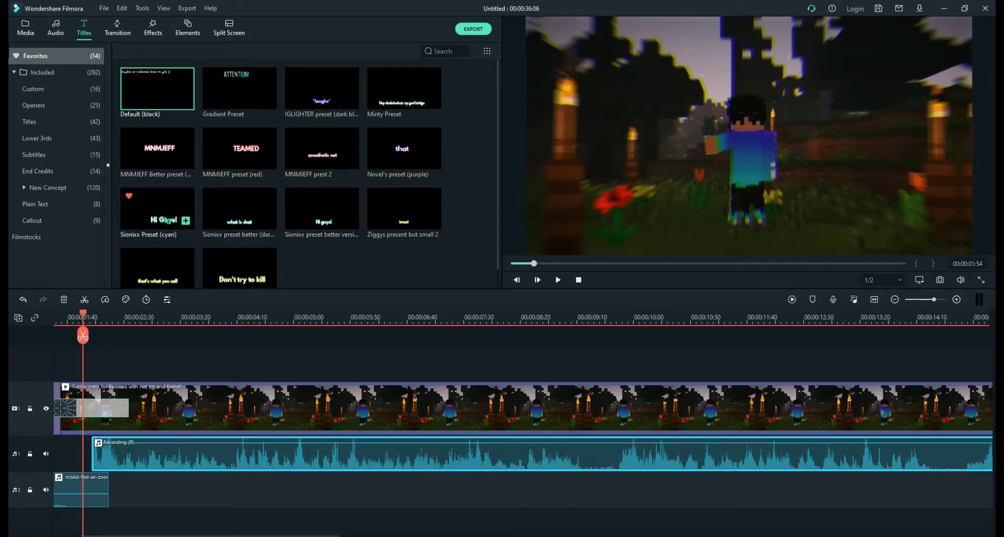
mouse_move(238, 214)
mouse_move(359, 234)
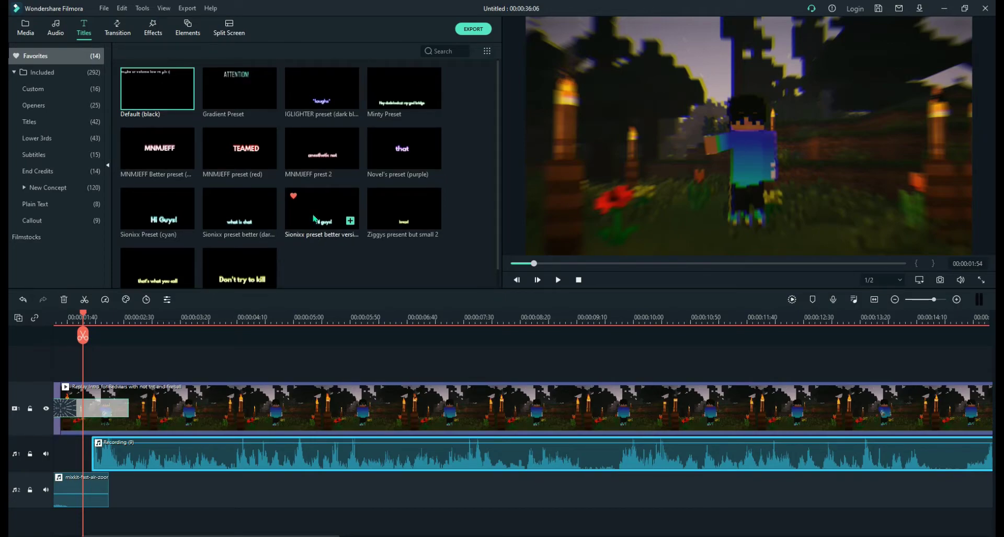
scroll(314, 219, down, 1)
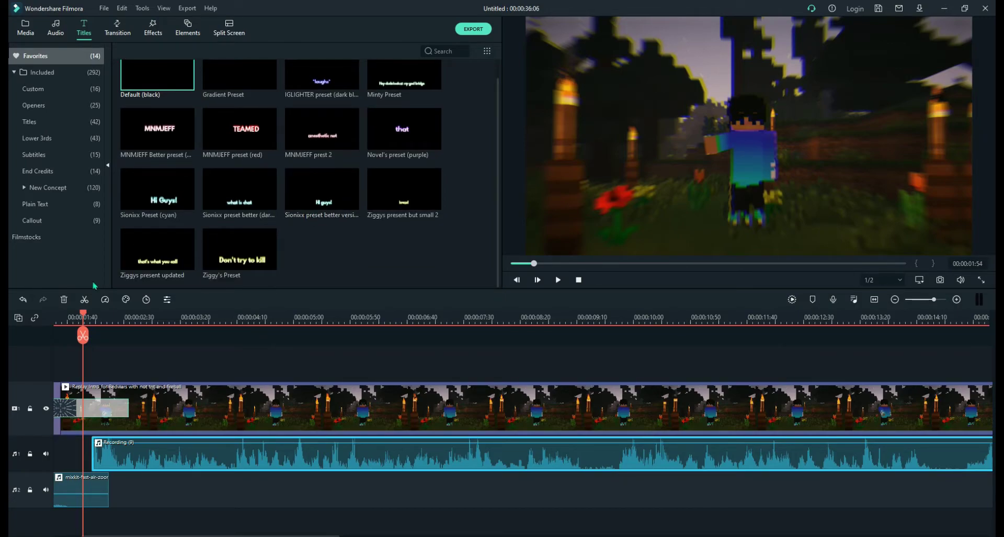
scroll(251, 230, up, 1)
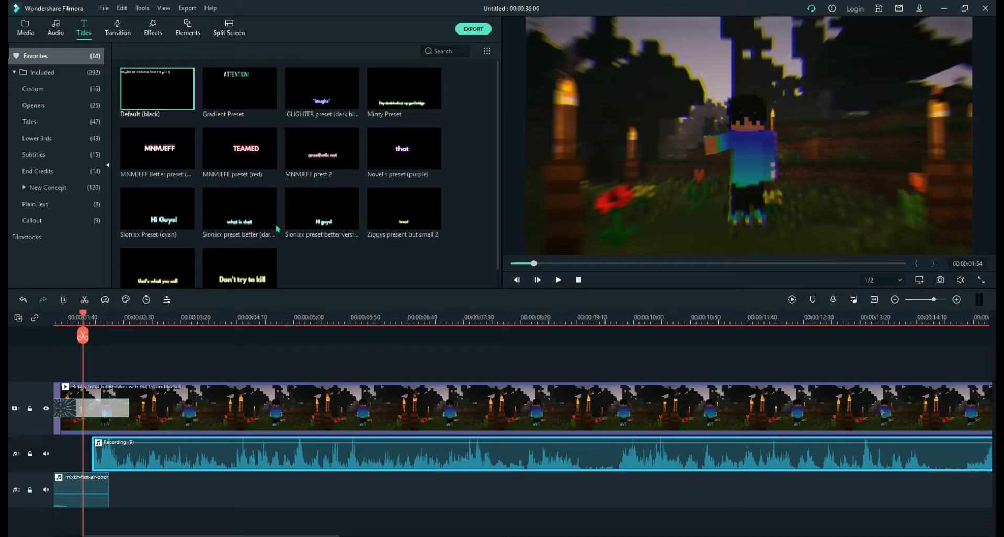
mouse_move(389, 239)
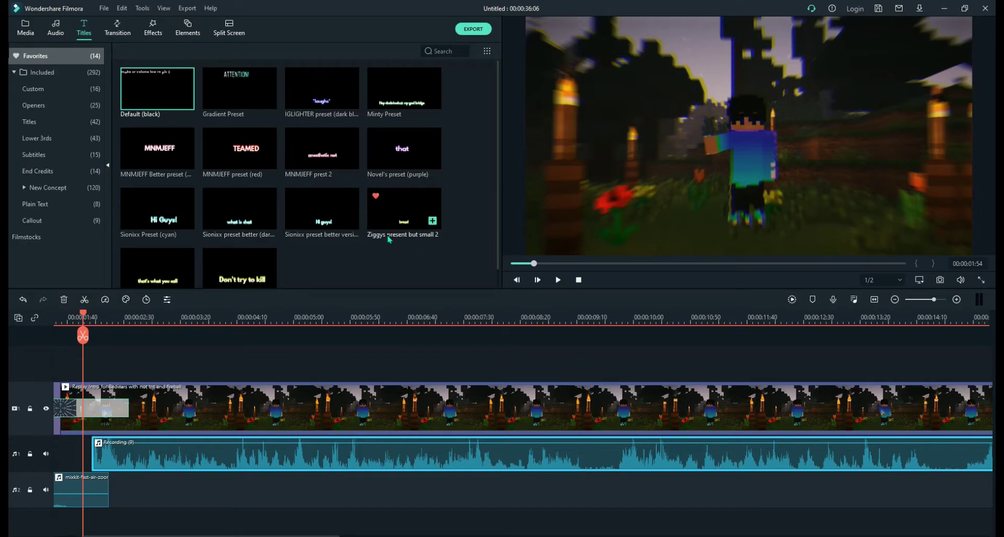